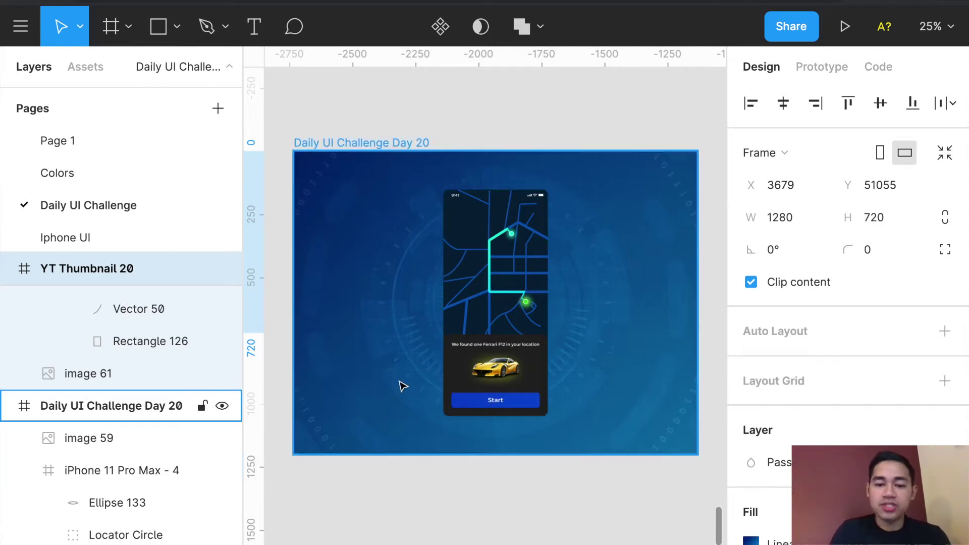
- Zoom in on the phone's GPS map and select the vertical street line Rectangle 140
{"action": "key", "text": "plus"}
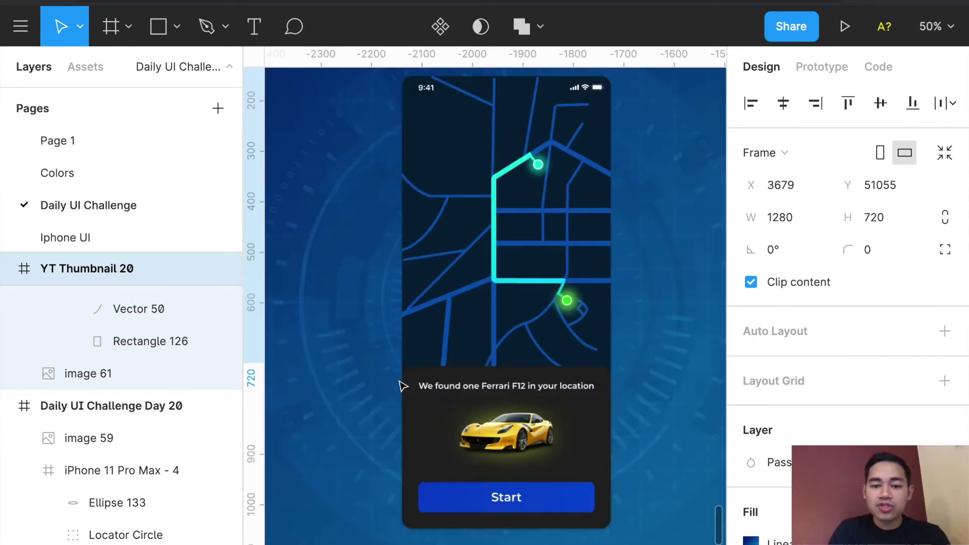
{"action": "scroll", "coordinate": [402, 386], "scroll_direction": "up", "scroll_amount": 2}
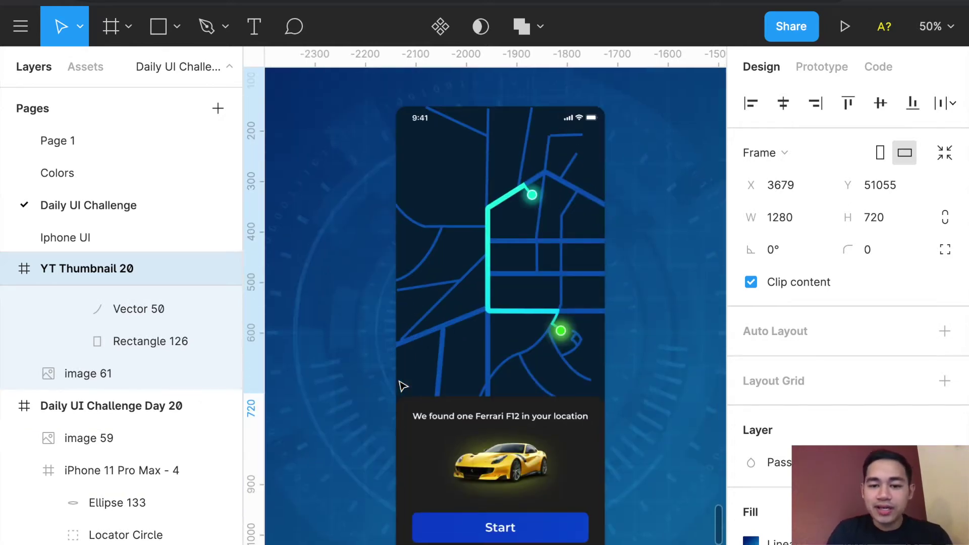
{"action": "left_click", "coordinate": [457, 192]}
{"action": "left_click", "coordinate": [488, 175]}
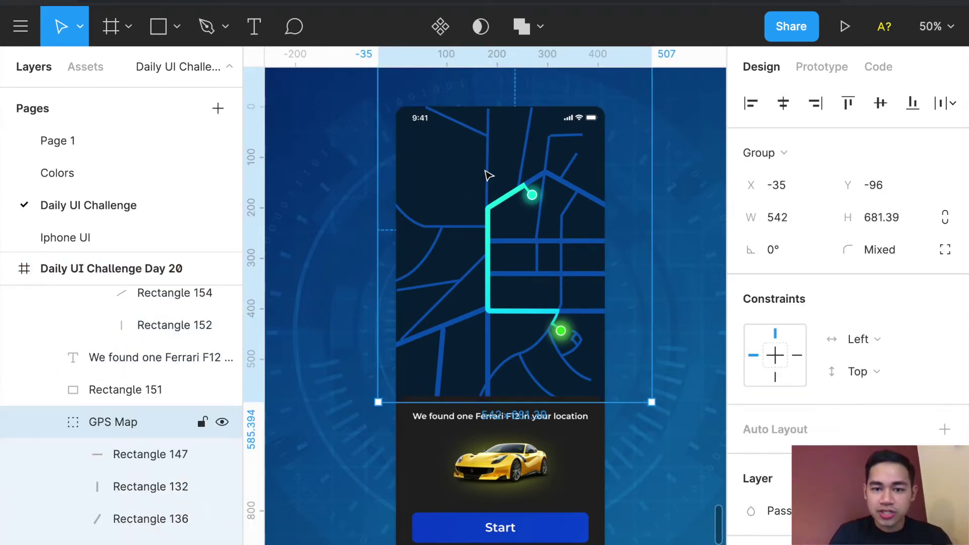
{"action": "left_click", "coordinate": [488, 175]}
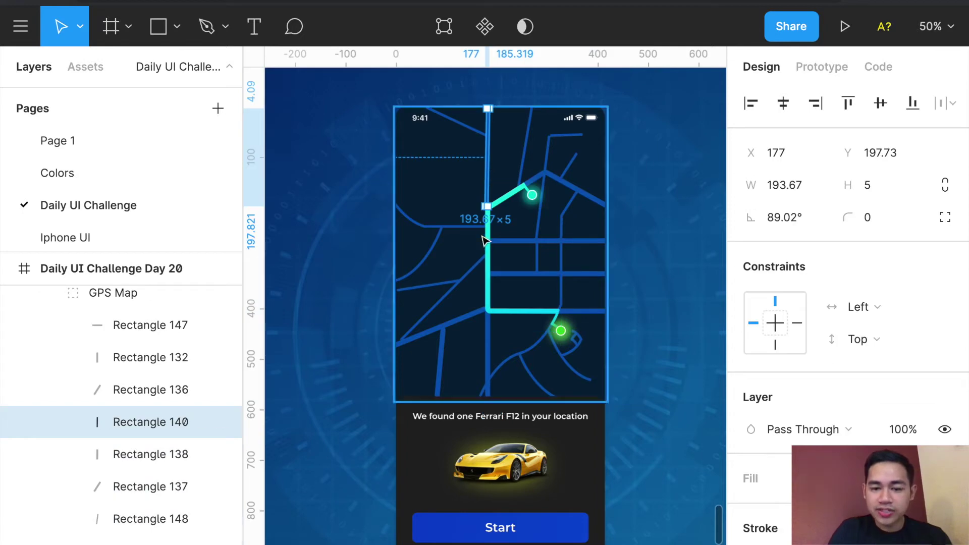
{"action": "key", "text": "shift+0"}
{"action": "scroll", "coordinate": [485, 238], "scroll_direction": "up", "scroll_amount": 3}
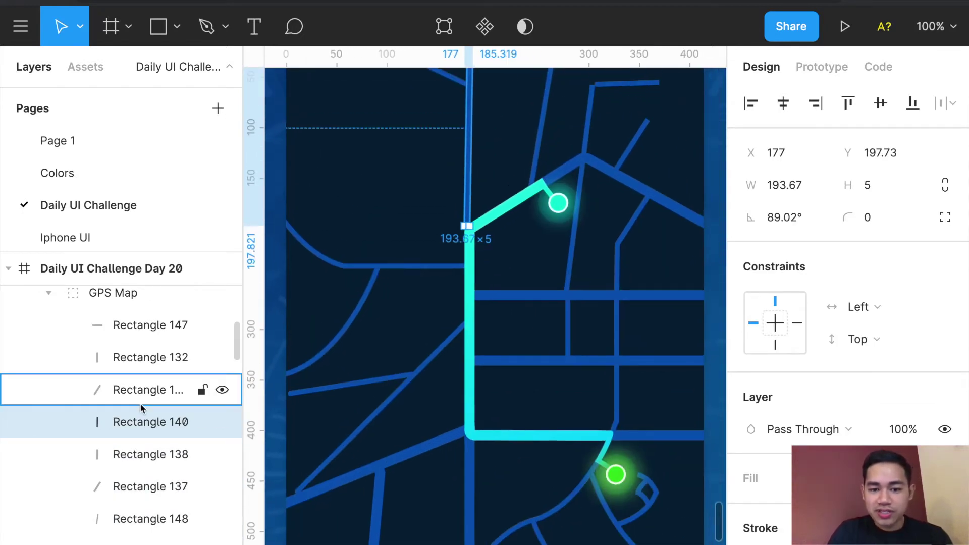
{"action": "scroll", "coordinate": [142, 408], "scroll_direction": "down", "scroll_amount": 3}
- Inspect street lines Rectangle 149 and Rectangle 144, then zoom back out to the whole phone
{"action": "left_click", "coordinate": [154, 457]}
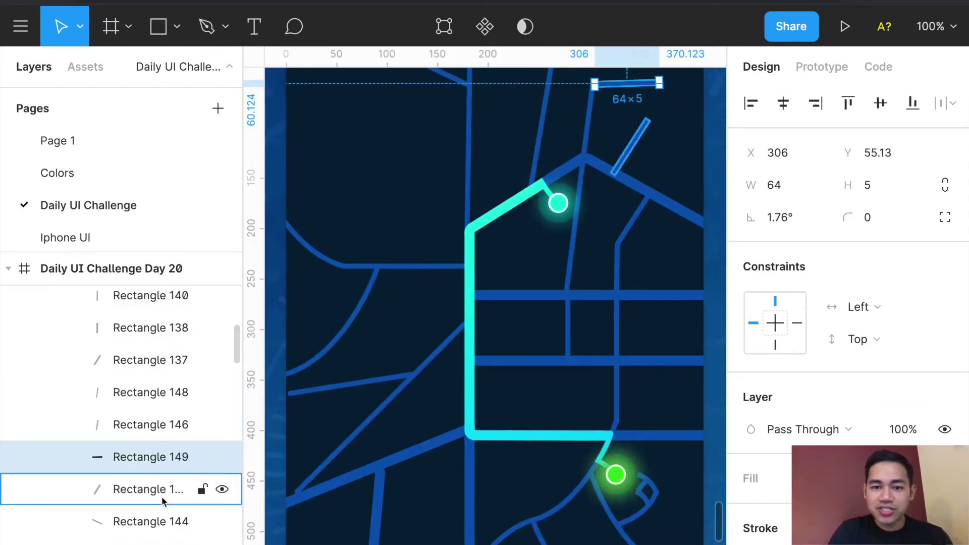
{"action": "scroll", "coordinate": [162, 520], "scroll_direction": "down", "scroll_amount": 2}
{"action": "left_click", "coordinate": [161, 464]}
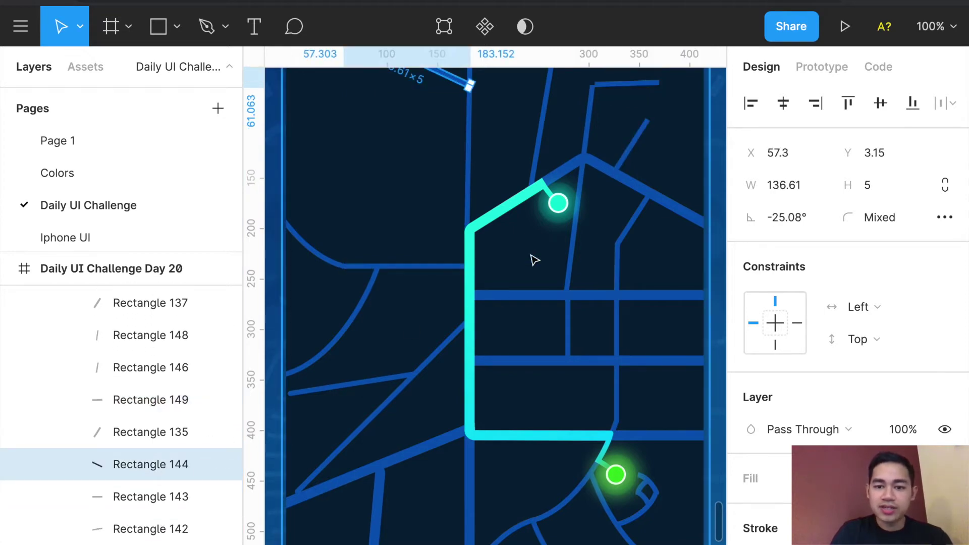
{"action": "scroll", "coordinate": [534, 259], "scroll_direction": "up", "scroll_amount": 2}
{"action": "scroll", "coordinate": [480, 231], "scroll_direction": "down", "scroll_amount": 4}
{"action": "scroll", "coordinate": [480, 232], "scroll_direction": "left", "scroll_amount": 1}
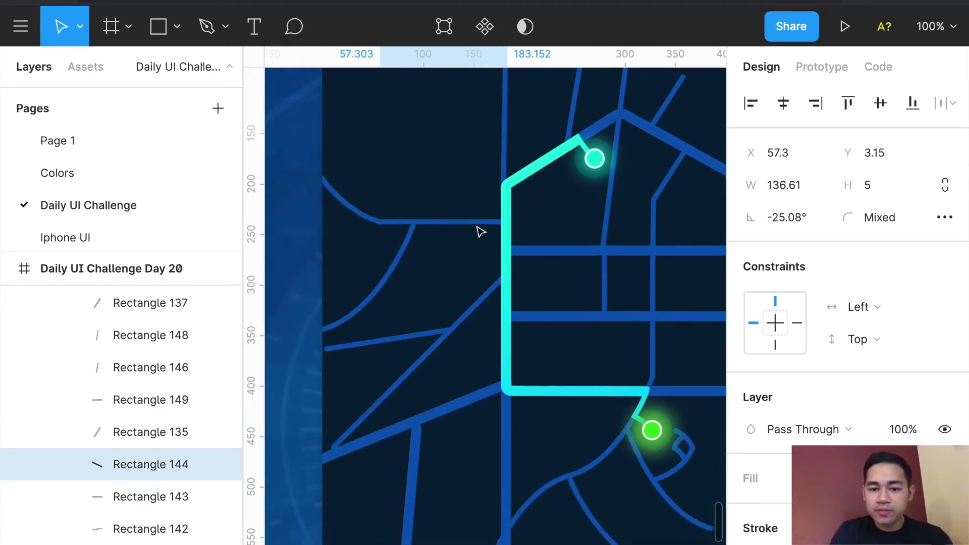
{"action": "scroll", "coordinate": [480, 232], "scroll_direction": "down", "scroll_amount": 5}
{"action": "scroll", "coordinate": [480, 232], "scroll_direction": "up", "scroll_amount": 4}
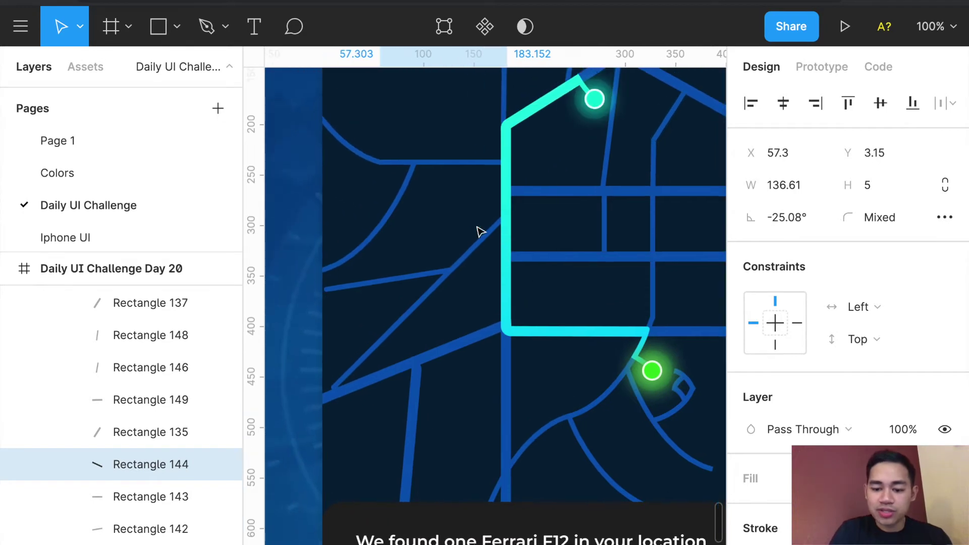
{"action": "key", "text": "minus"}
- Select the Day 20 frame and drill down to the map's dark background rectangle
{"action": "left_click", "coordinate": [637, 173]}
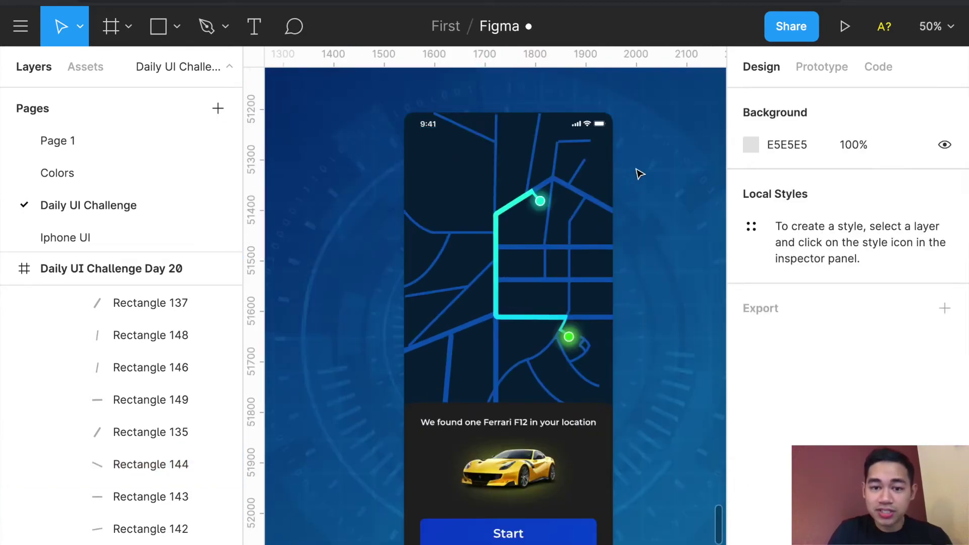
{"action": "left_click", "coordinate": [637, 173]}
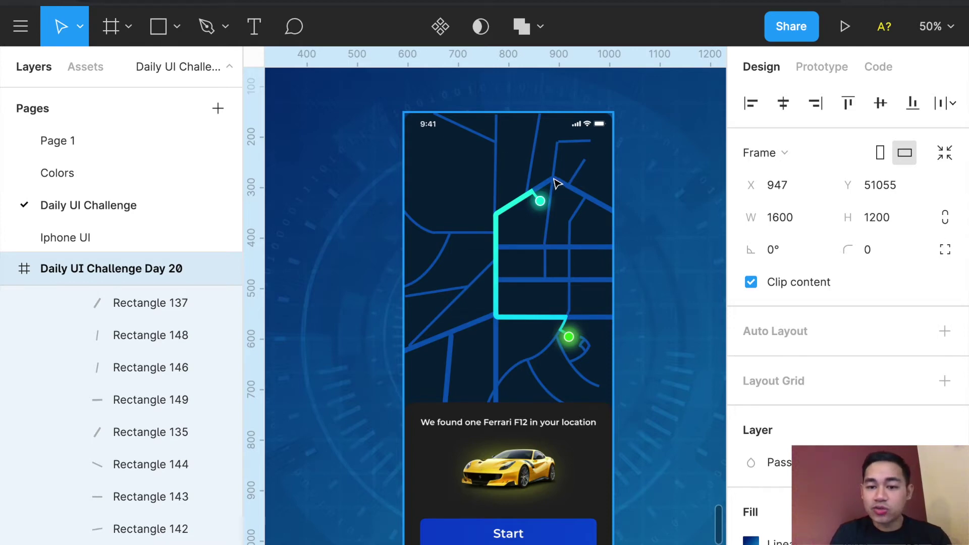
{"action": "left_click", "coordinate": [465, 156]}
{"action": "left_click", "coordinate": [467, 158]}
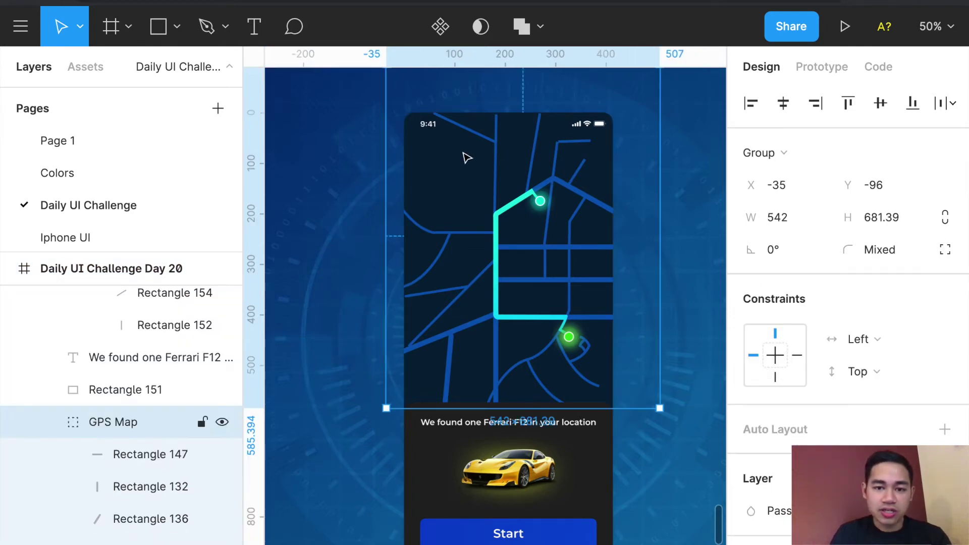
{"action": "double_click", "coordinate": [466, 157]}
{"action": "scroll", "coordinate": [786, 482], "scroll_direction": "down", "scroll_amount": 3}
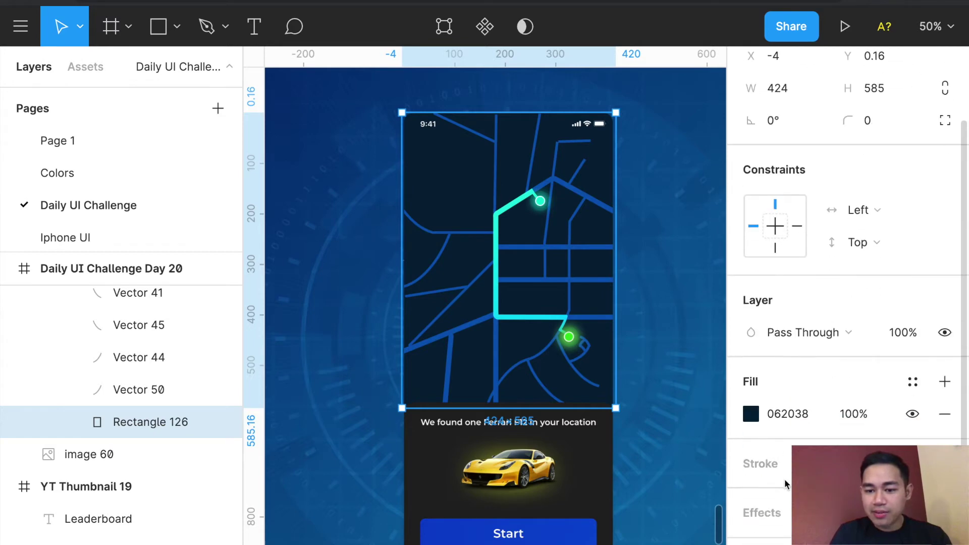
- Try a bright red fill on the map background, then revert to the original dark navy
{"action": "left_click", "coordinate": [750, 414]}
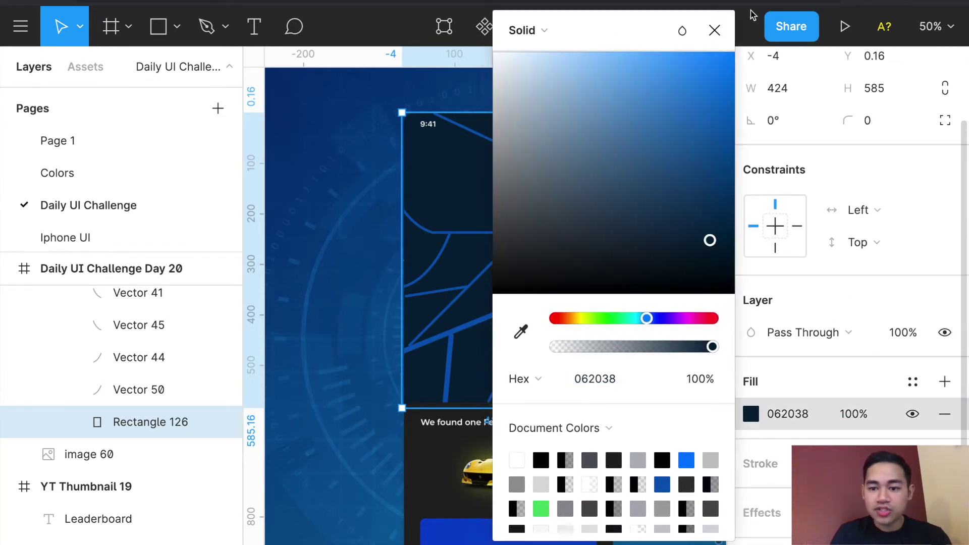
{"action": "left_click_drag", "start_coordinate": [621, 30], "coordinate": [761, 25]}
{"action": "left_click_drag", "start_coordinate": [731, 315], "coordinate": [682, 315]}
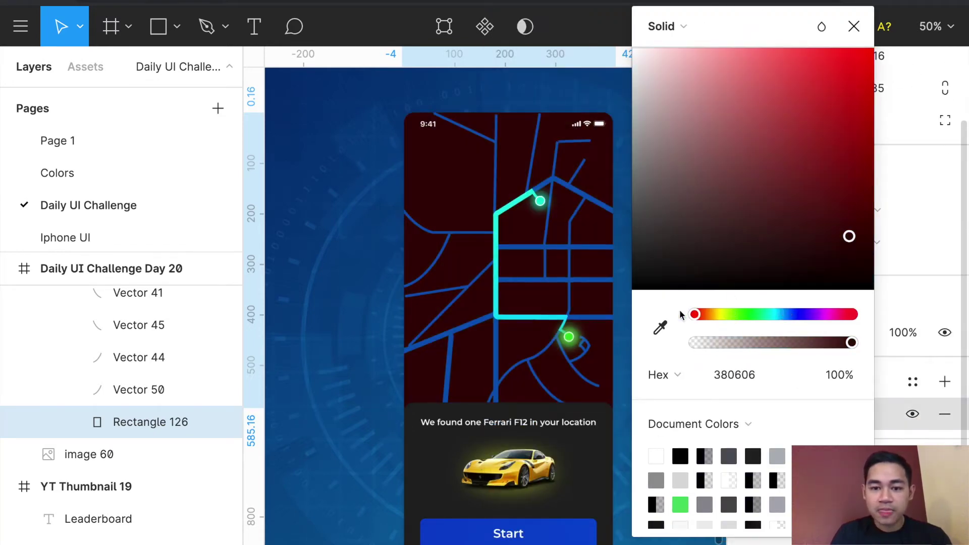
{"action": "left_click_drag", "start_coordinate": [784, 313], "coordinate": [851, 167]}
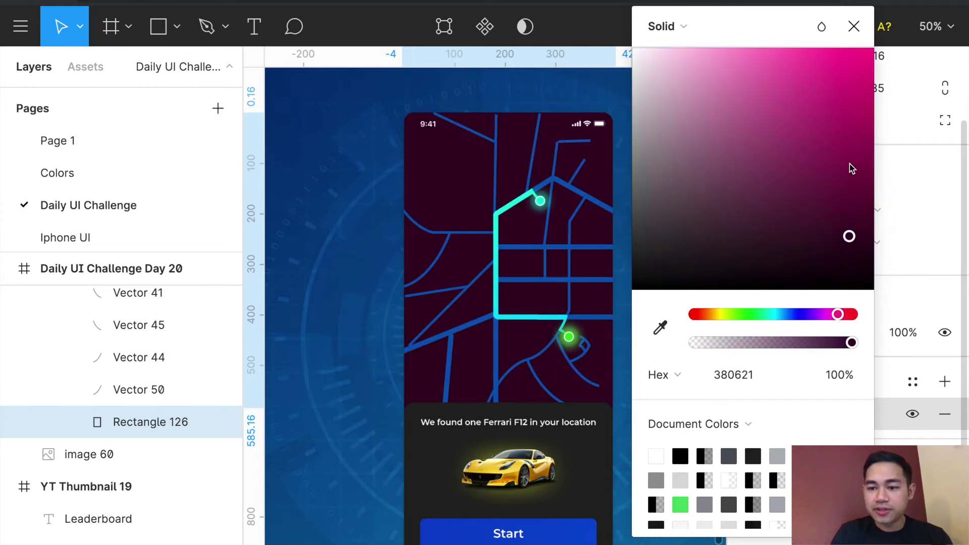
{"action": "left_click", "coordinate": [848, 102]}
{"action": "left_click", "coordinate": [853, 51]}
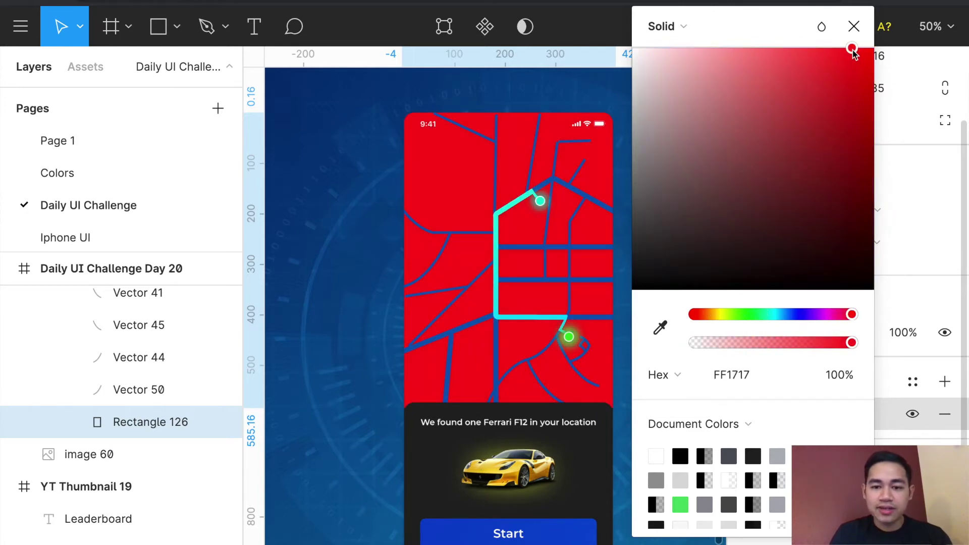
{"action": "key", "text": "ctrl+z"}
{"action": "key", "text": "ctrl+z"}
{"action": "key", "text": "Escape"}
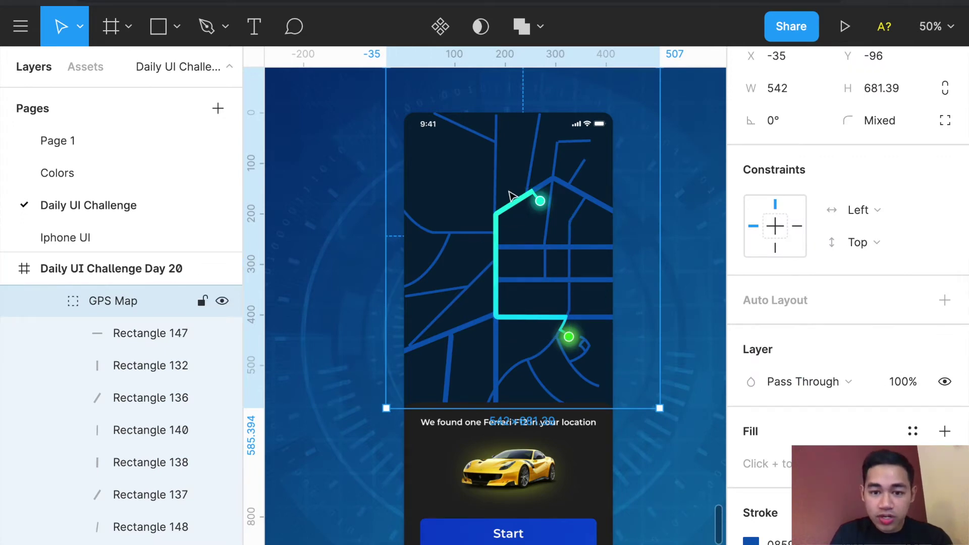
- Inspect the map's street lines: Rectangle 140, Rectangle 147 and the curved Vector lines
{"action": "left_click", "coordinate": [497, 174]}
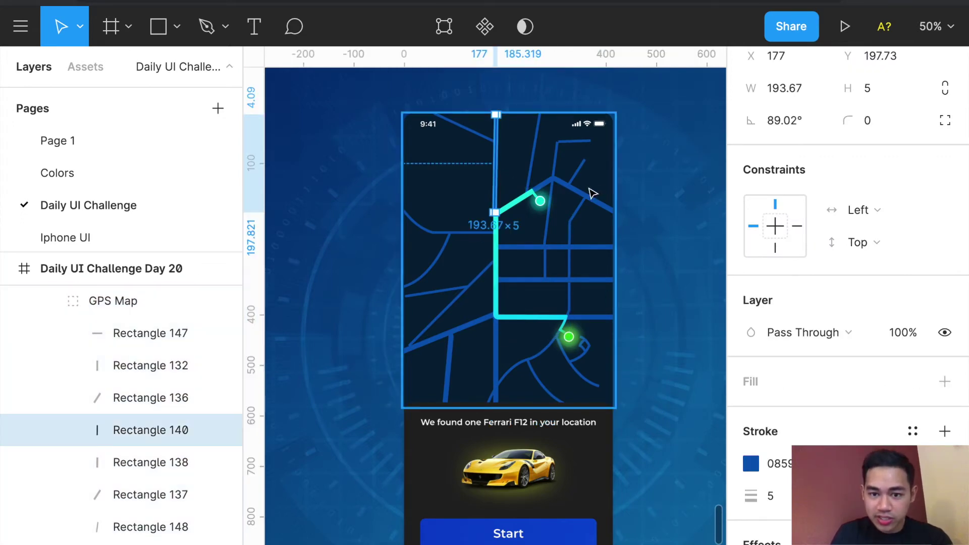
{"action": "scroll", "coordinate": [144, 411], "scroll_direction": "up", "scroll_amount": 1}
{"action": "scroll", "coordinate": [144, 411], "scroll_direction": "up", "scroll_amount": 5}
{"action": "scroll", "coordinate": [143, 408], "scroll_direction": "down", "scroll_amount": 2}
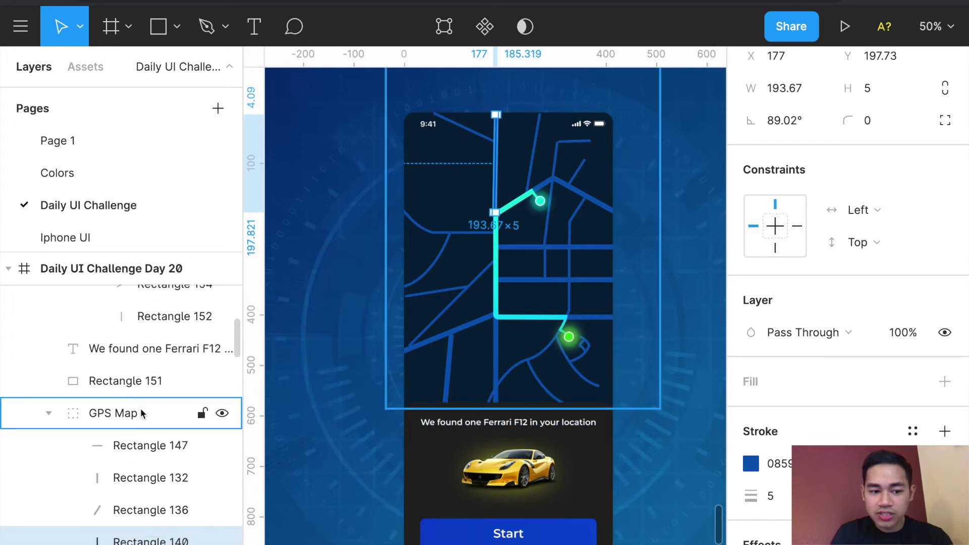
{"action": "left_click", "coordinate": [134, 446]}
{"action": "scroll", "coordinate": [136, 449], "scroll_direction": "down", "scroll_amount": 2}
{"action": "scroll", "coordinate": [136, 449], "scroll_direction": "down", "scroll_amount": 10}
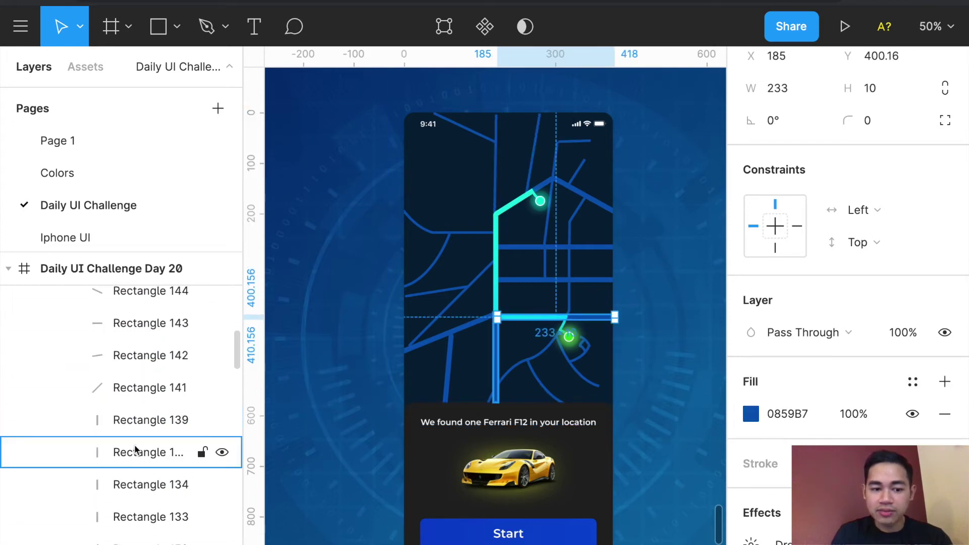
{"action": "left_click", "coordinate": [149, 543], "text": "shift"}
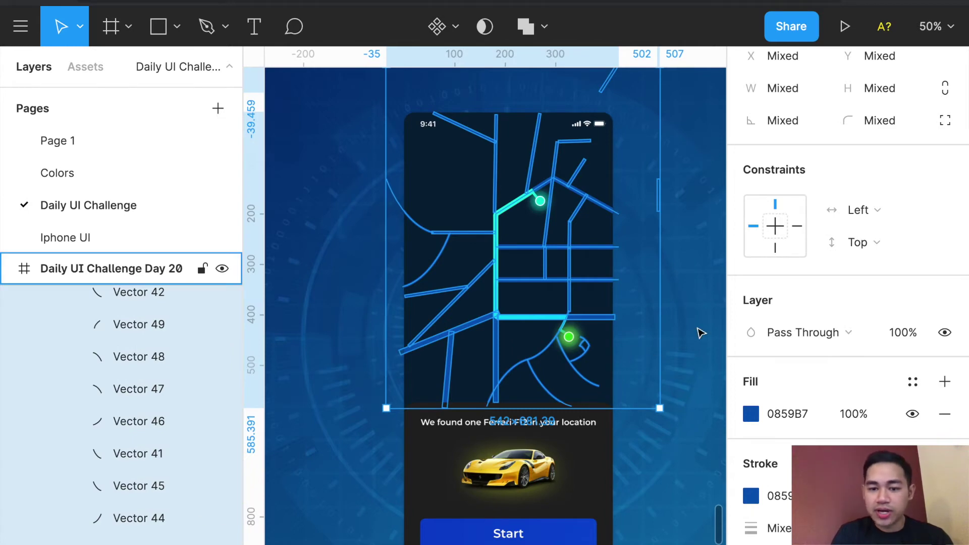
- Select the Day 20 frame and zoom out to view the whole phone screen
{"action": "left_click", "coordinate": [701, 333]}
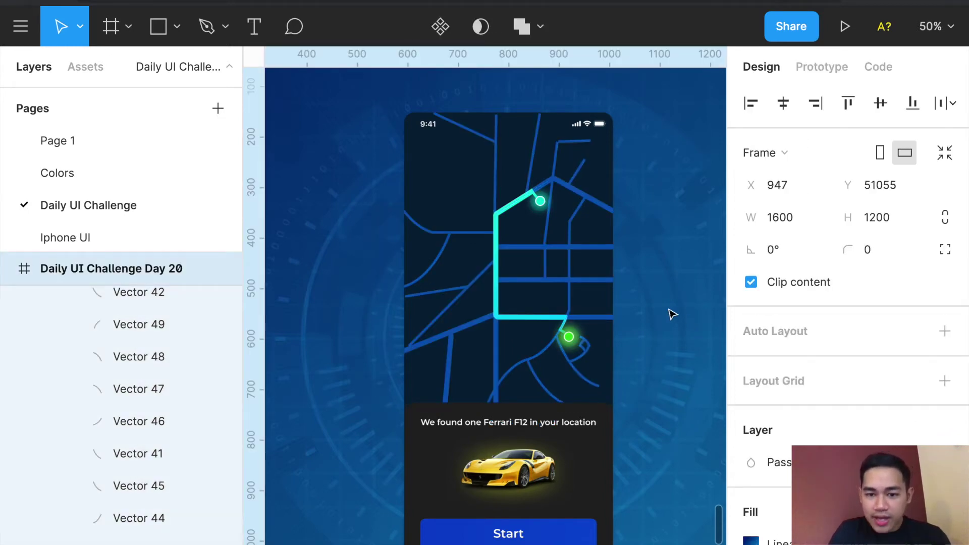
{"action": "scroll", "coordinate": [673, 314], "scroll_direction": "up", "scroll_amount": 5}
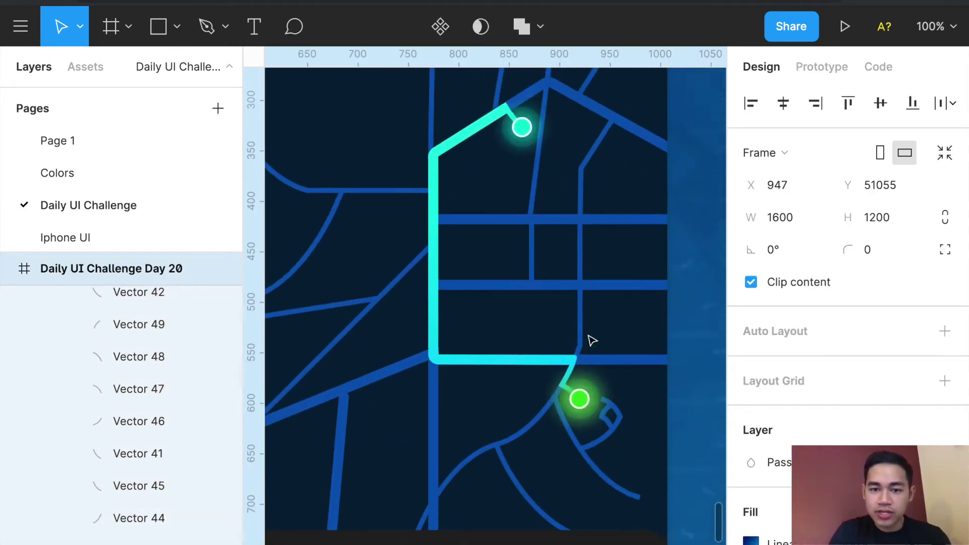
{"action": "scroll", "coordinate": [581, 382], "scroll_direction": "down", "scroll_amount": 3}
{"action": "scroll", "coordinate": [581, 381], "scroll_direction": "left", "scroll_amount": 1}
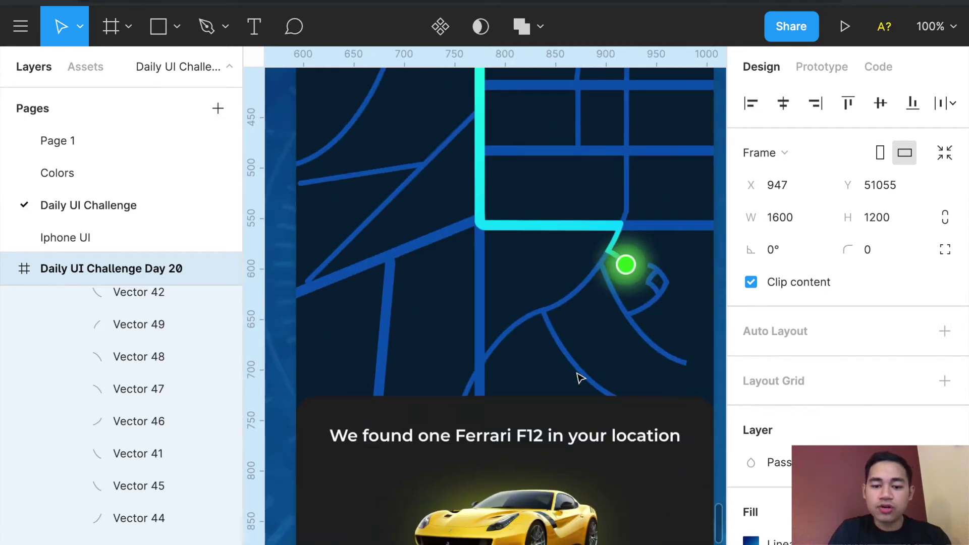
{"action": "key", "text": "minus"}
{"action": "scroll", "coordinate": [581, 378], "scroll_direction": "down", "scroll_amount": 1}
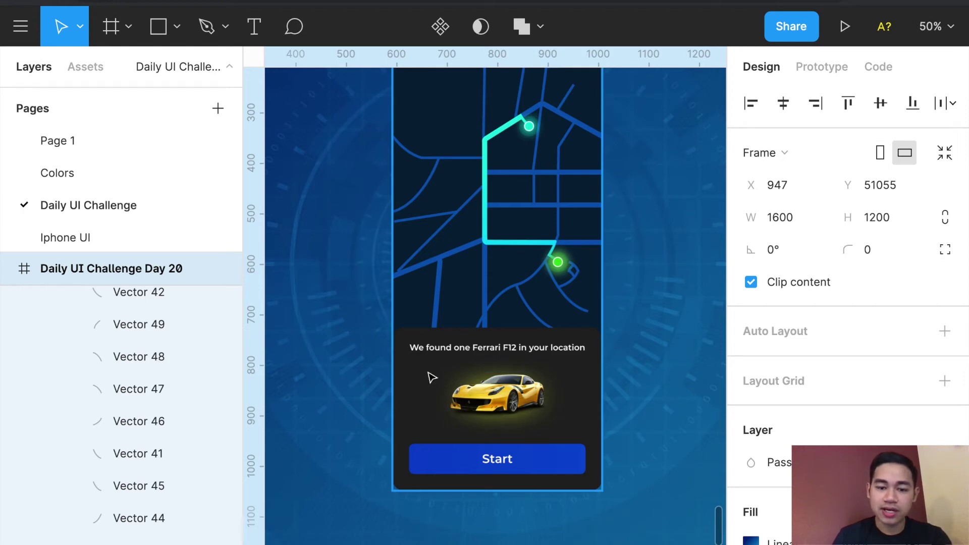
{"action": "scroll", "coordinate": [432, 378], "scroll_direction": "up", "scroll_amount": 2}
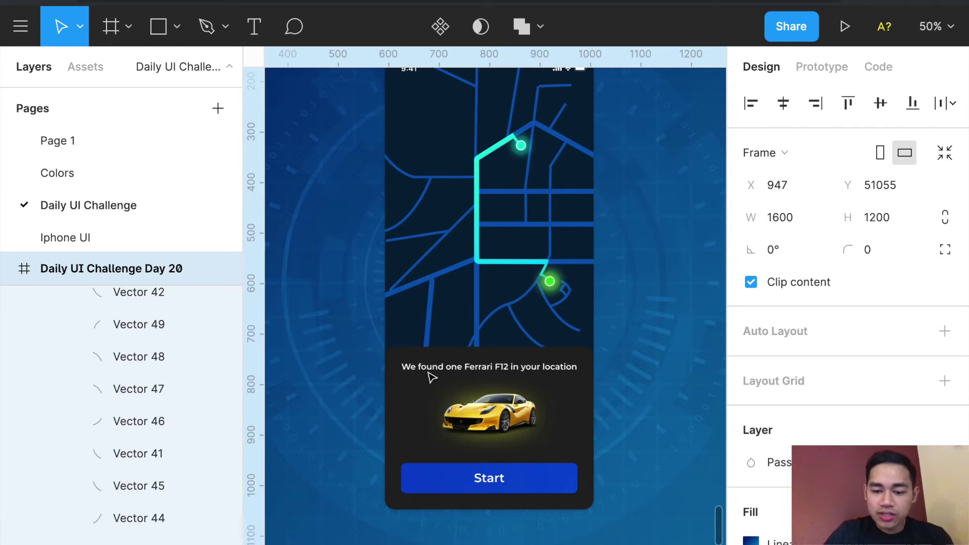
{"action": "scroll", "coordinate": [430, 376], "scroll_direction": "down", "scroll_amount": 3}
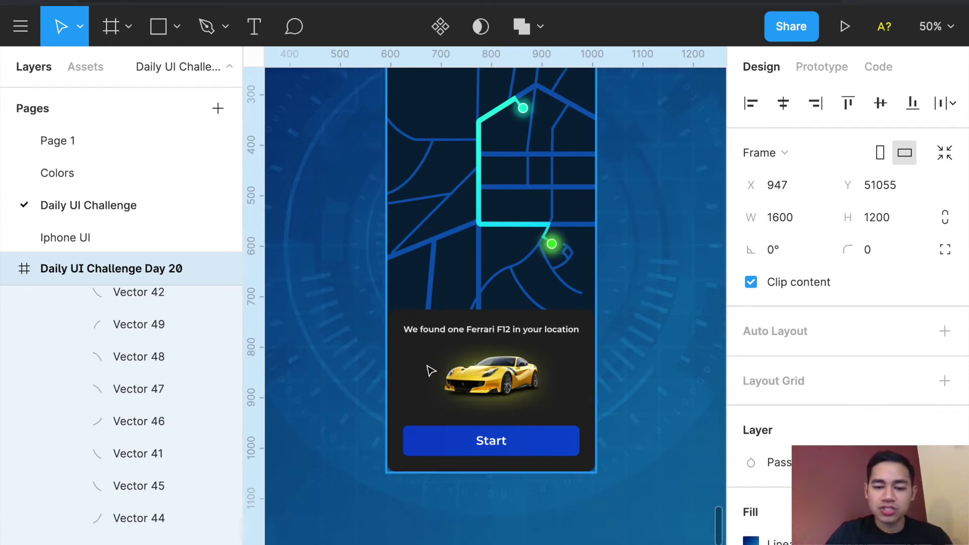
- Hide the Ferrari car image to reveal the yellow glow beneath it
{"action": "left_click", "coordinate": [529, 374]}
{"action": "key", "text": "plus"}
{"action": "key", "text": "plus"}
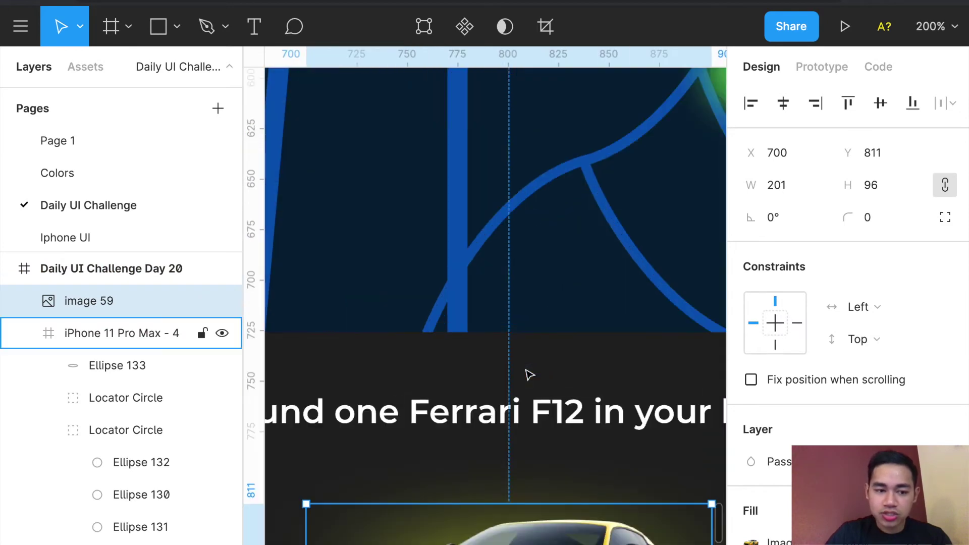
{"action": "scroll", "coordinate": [529, 374], "scroll_direction": "down", "scroll_amount": 7}
{"action": "scroll", "coordinate": [384, 354], "scroll_direction": "up", "scroll_amount": 1}
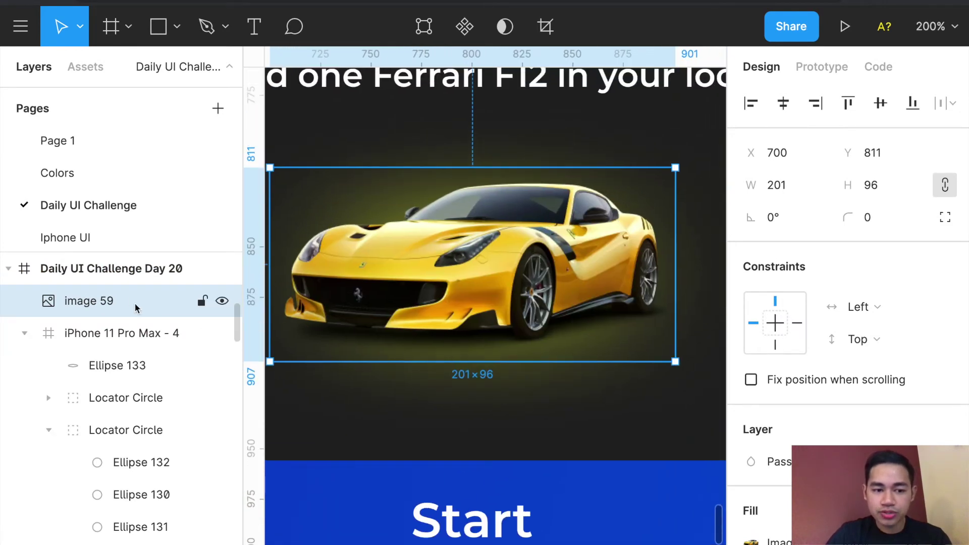
{"action": "scroll", "coordinate": [136, 308], "scroll_direction": "up", "scroll_amount": 2}
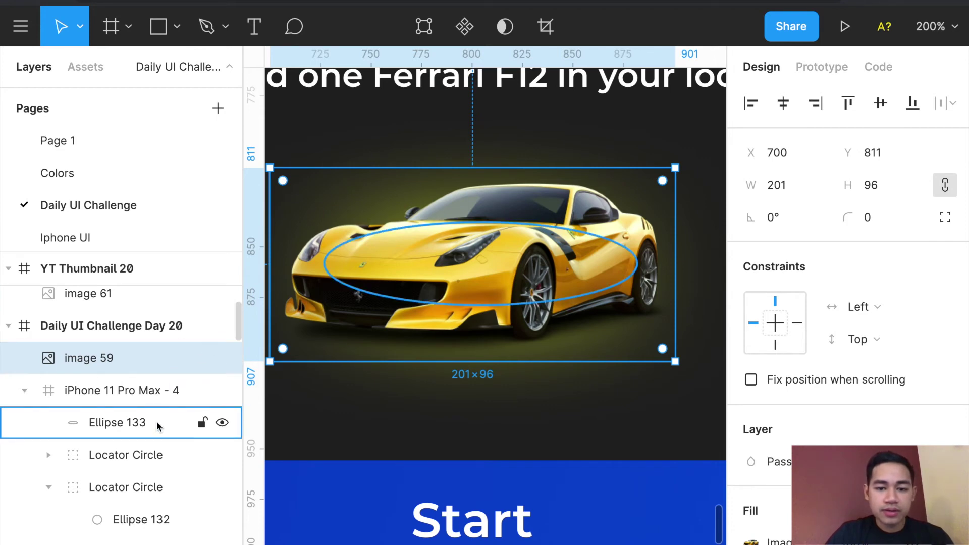
{"action": "left_click", "coordinate": [222, 359]}
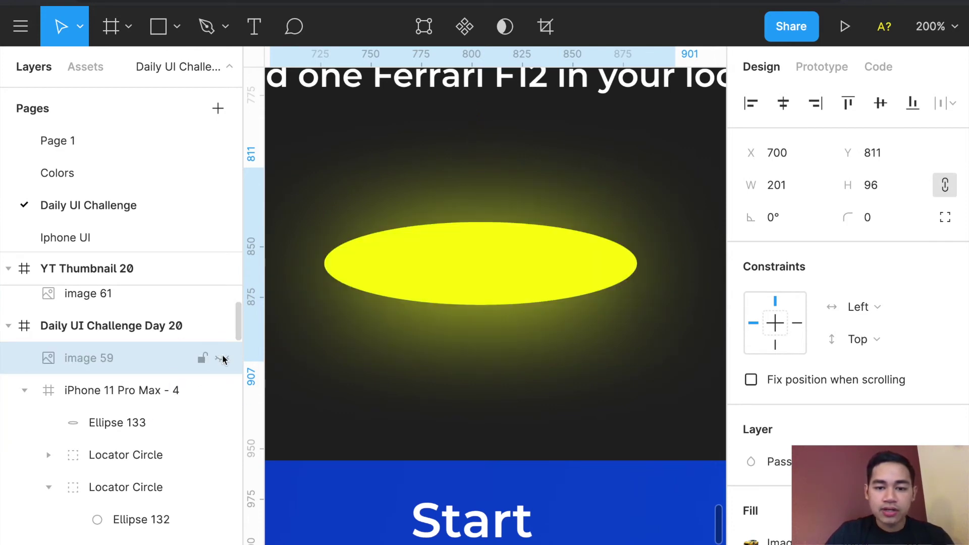
{"action": "key", "text": "minus"}
{"action": "key", "text": "minus"}
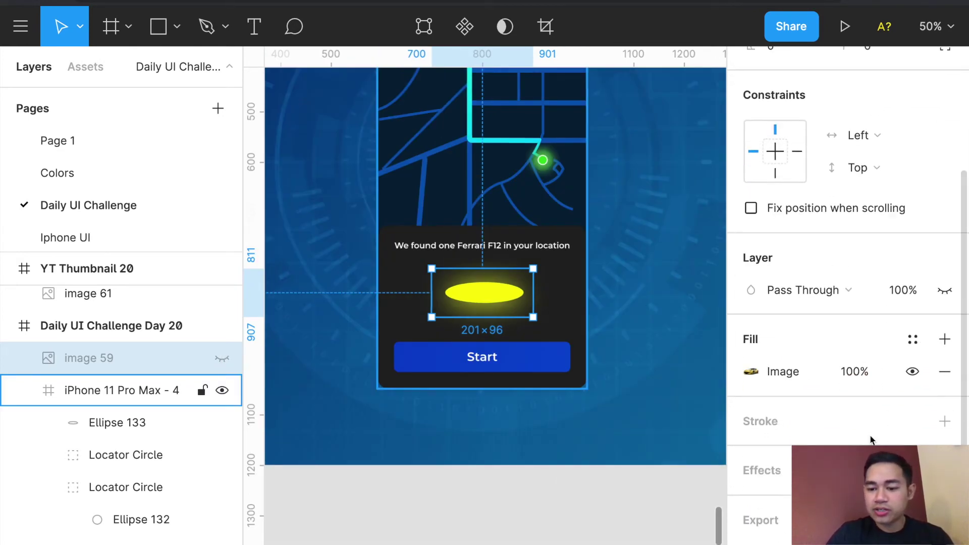
- Inspect the yellow glow ellipse's drop shadow, then make the Ferrari image visible again
{"action": "key", "text": "Escape"}
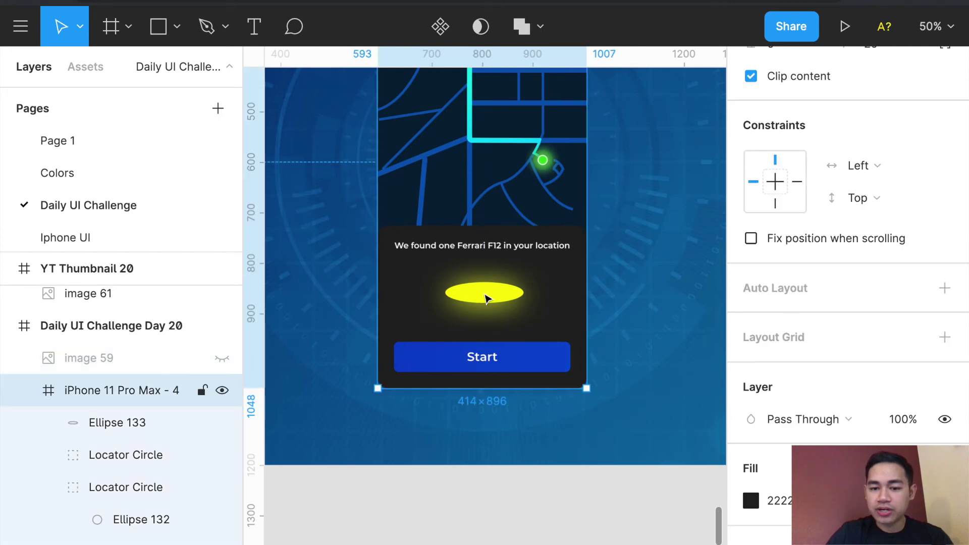
{"action": "left_click", "coordinate": [485, 298]}
{"action": "left_click", "coordinate": [751, 469]}
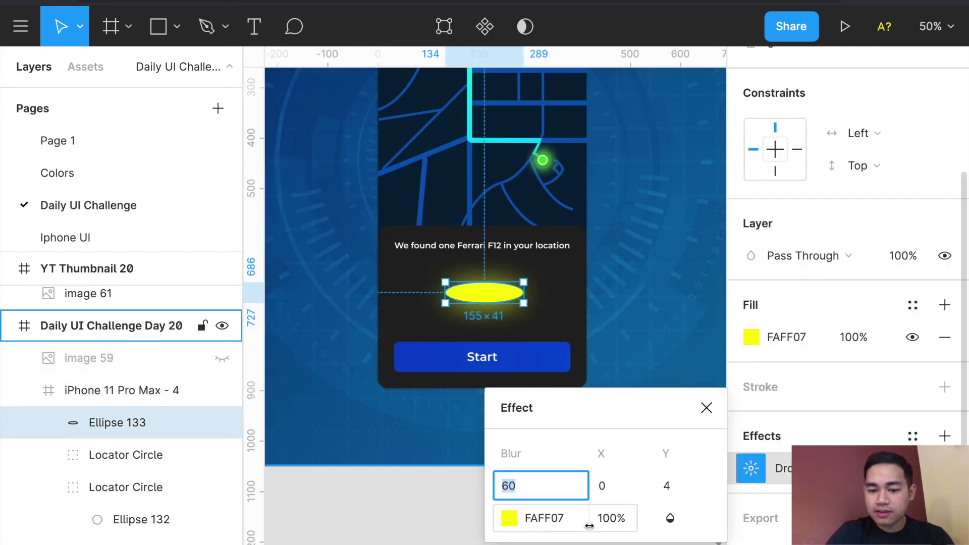
{"action": "left_click", "coordinate": [707, 407]}
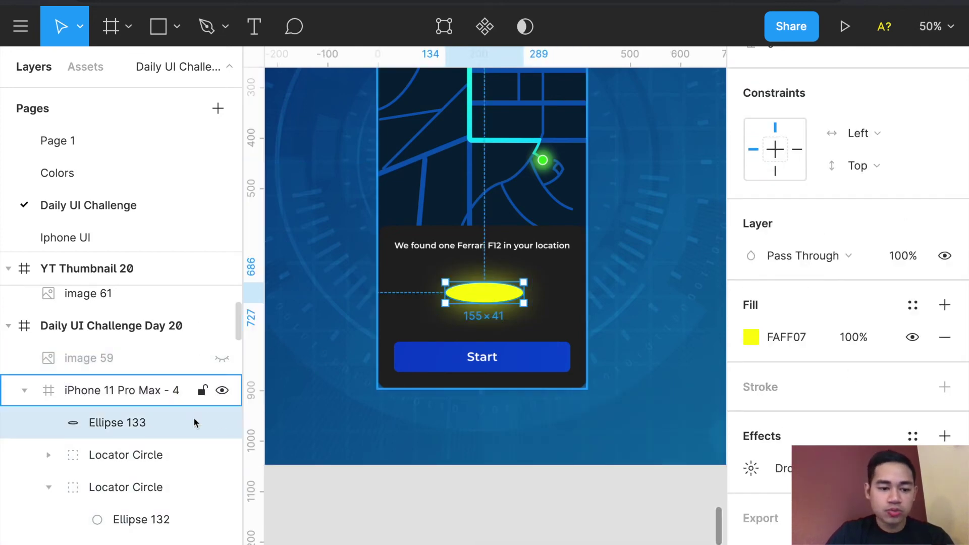
{"action": "left_click", "coordinate": [157, 357]}
{"action": "left_click", "coordinate": [221, 360]}
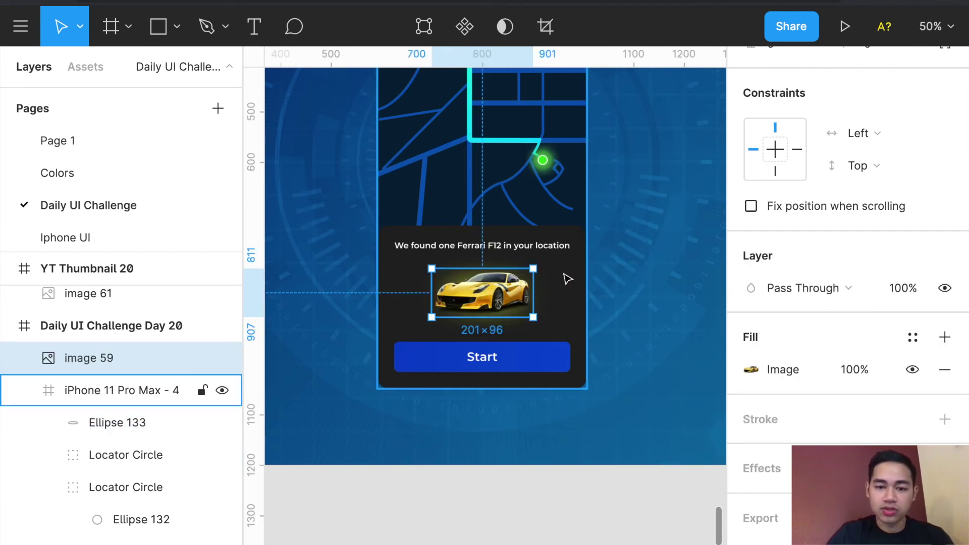
- Isolate the green locator marker's outer glow by hiding its solid dot and white ring
{"action": "scroll", "coordinate": [564, 285], "scroll_direction": "up", "scroll_amount": 5}
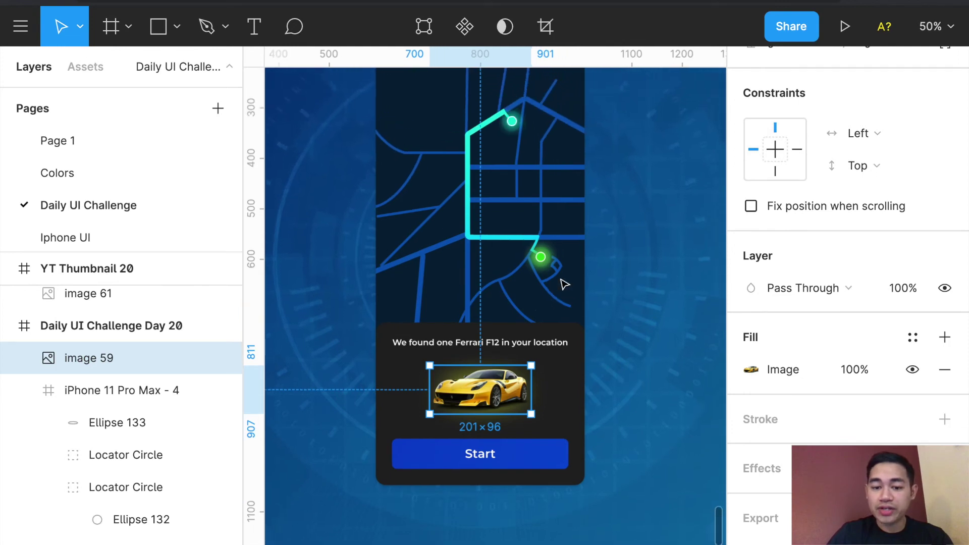
{"action": "scroll", "coordinate": [565, 284], "scroll_direction": "up", "scroll_amount": 6}
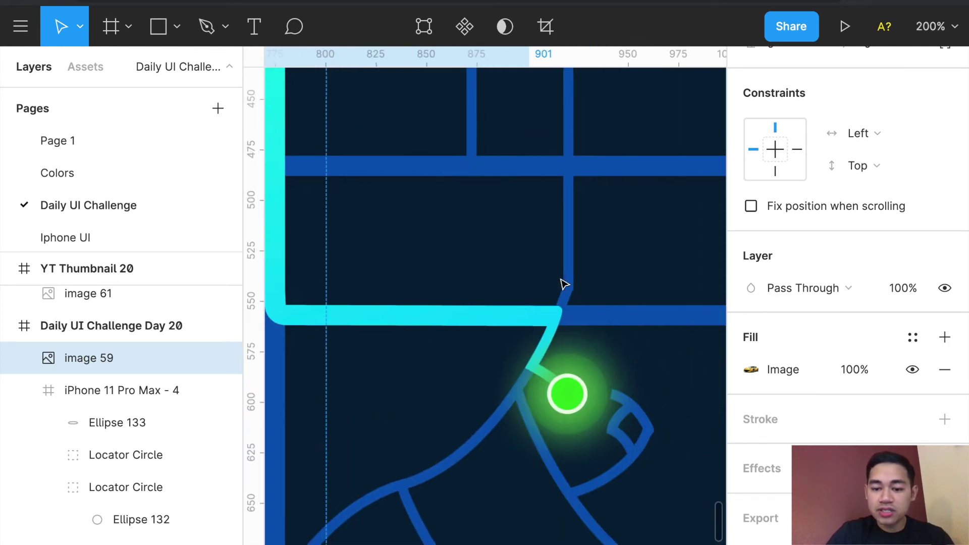
{"action": "left_click", "coordinate": [560, 402]}
{"action": "double_click", "coordinate": [561, 401]}
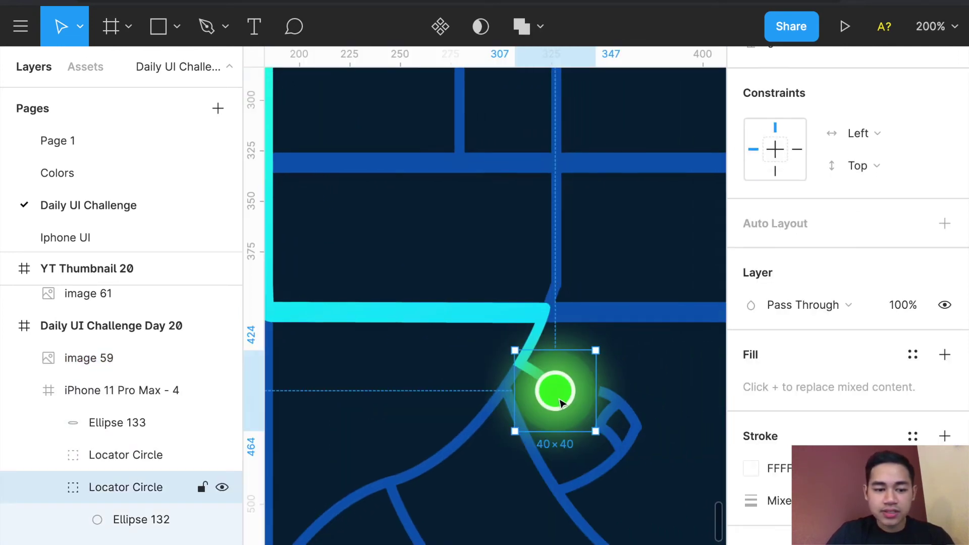
{"action": "scroll", "coordinate": [126, 459], "scroll_direction": "down", "scroll_amount": 2}
{"action": "left_click", "coordinate": [143, 485]}
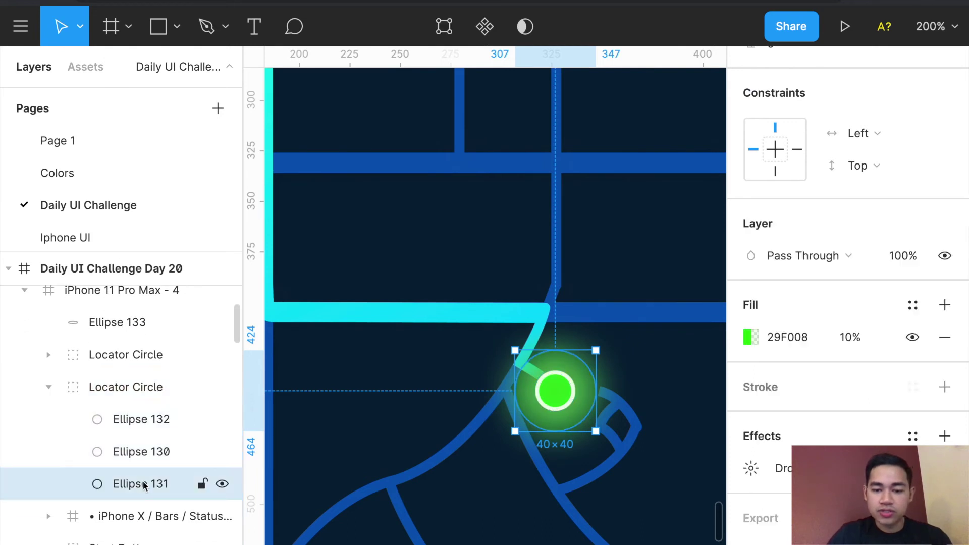
{"action": "left_click", "coordinate": [222, 452]}
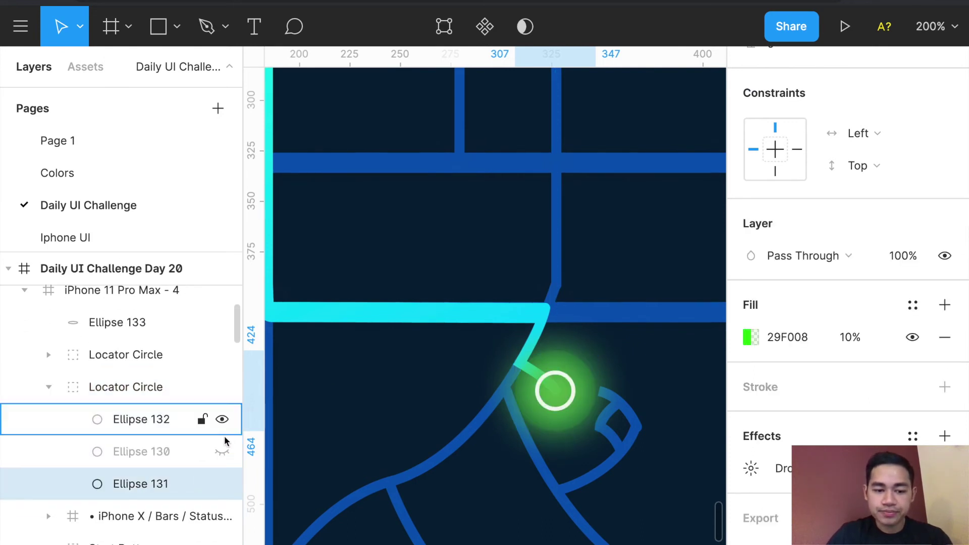
{"action": "left_click", "coordinate": [223, 422]}
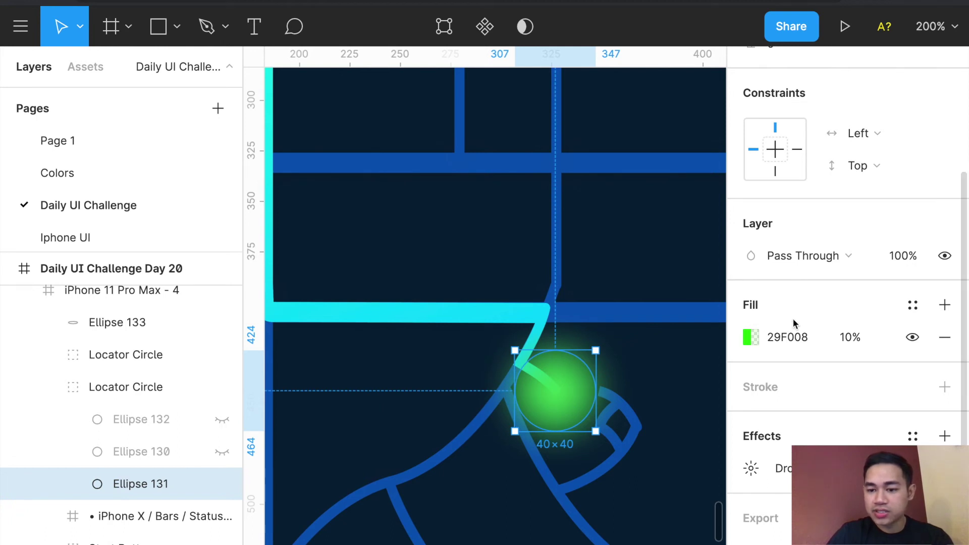
- Check the marker glow's drop shadow, then show the green dot and white ring again
{"action": "left_click", "coordinate": [752, 468]}
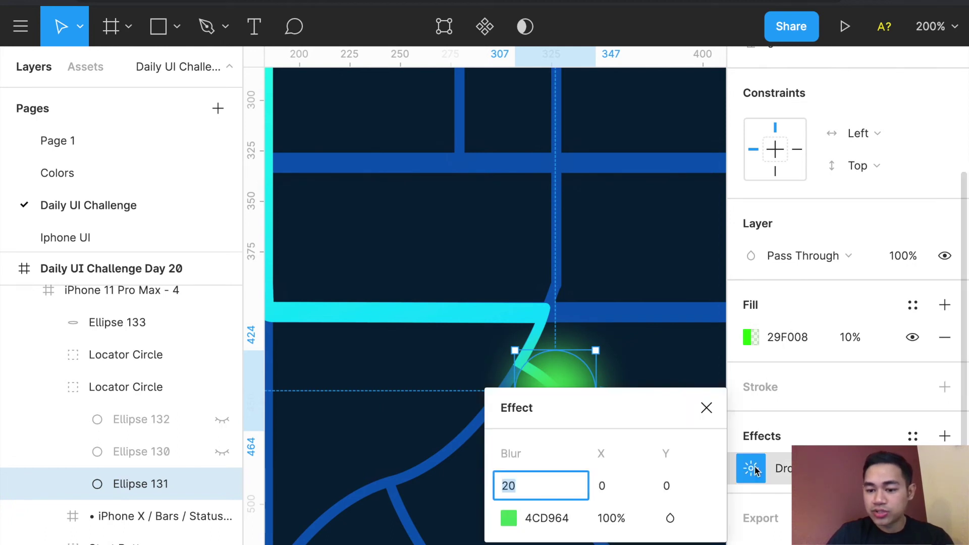
{"action": "left_click", "coordinate": [707, 408]}
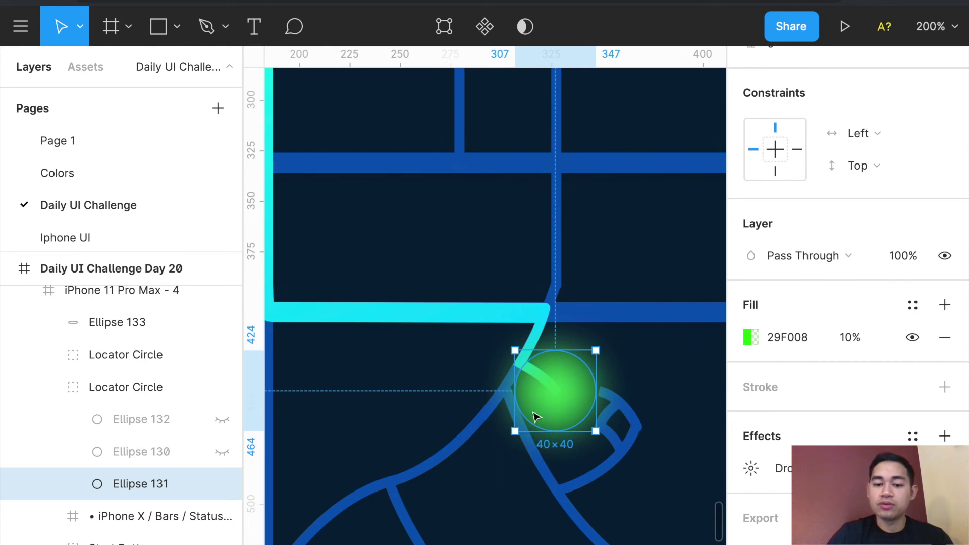
{"action": "left_click", "coordinate": [222, 452]}
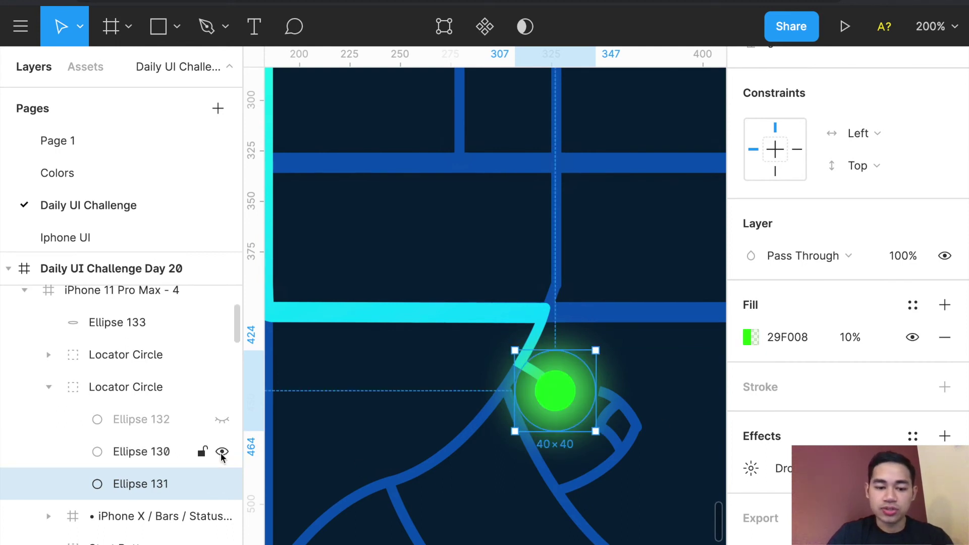
{"action": "left_click", "coordinate": [222, 420]}
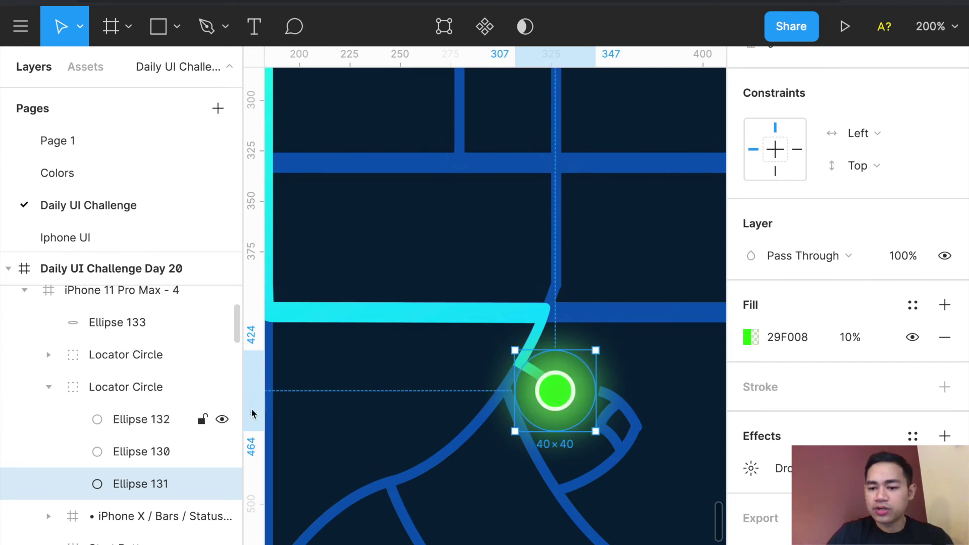
{"action": "left_click", "coordinate": [152, 421]}
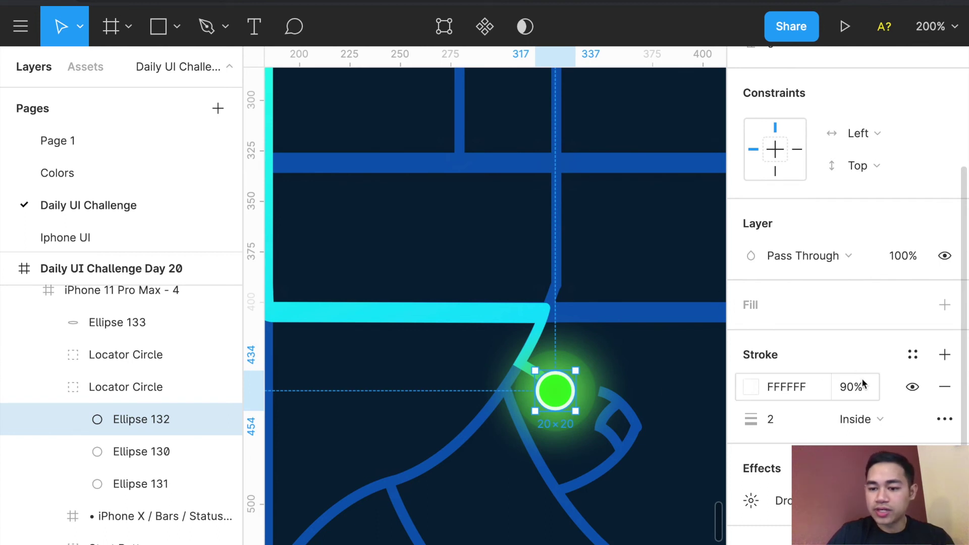
- Select the GPS Map group and zoom in on the cyan route's corner
{"action": "left_click", "coordinate": [649, 385]}
{"action": "key", "text": "shift+0"}
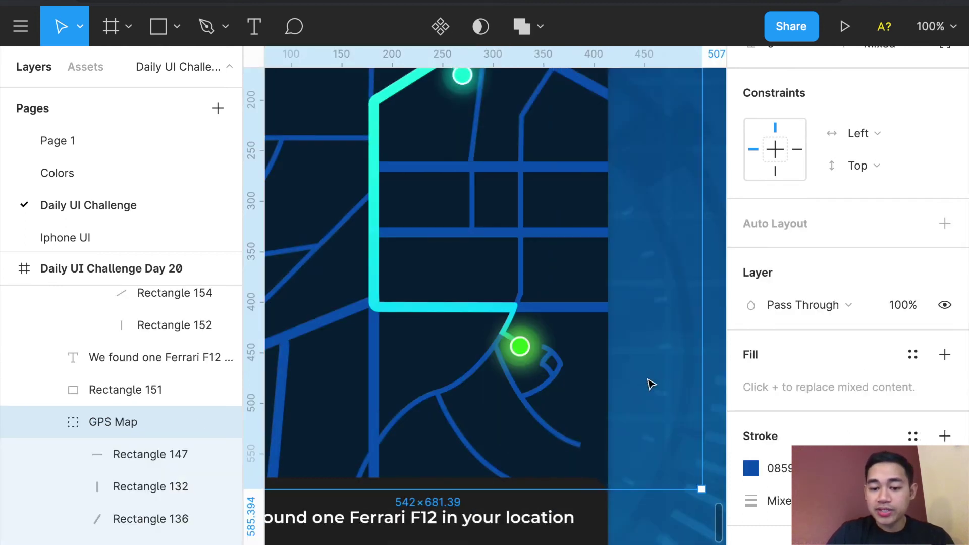
{"action": "key", "text": "minus"}
{"action": "scroll", "coordinate": [480, 188], "scroll_direction": "left", "scroll_amount": 1}
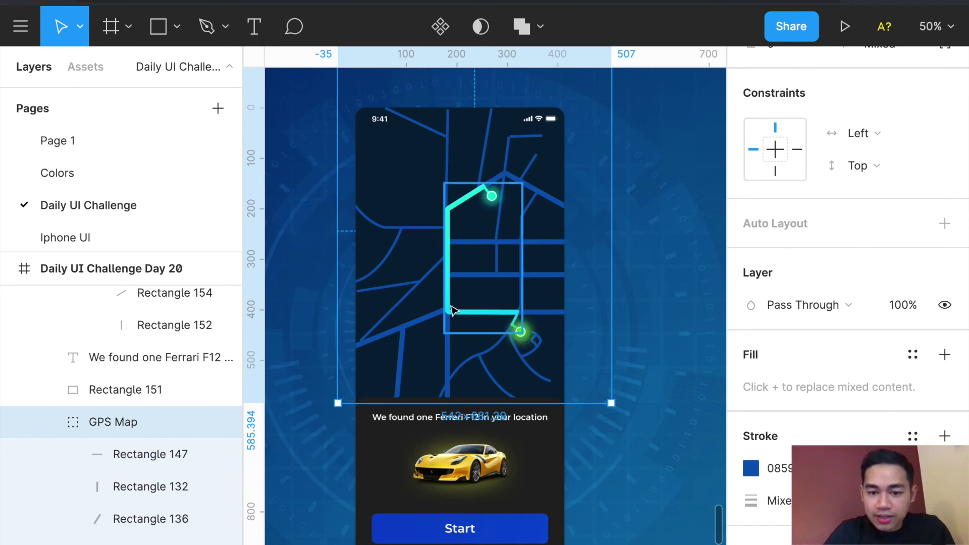
{"action": "key", "text": "shift+0"}
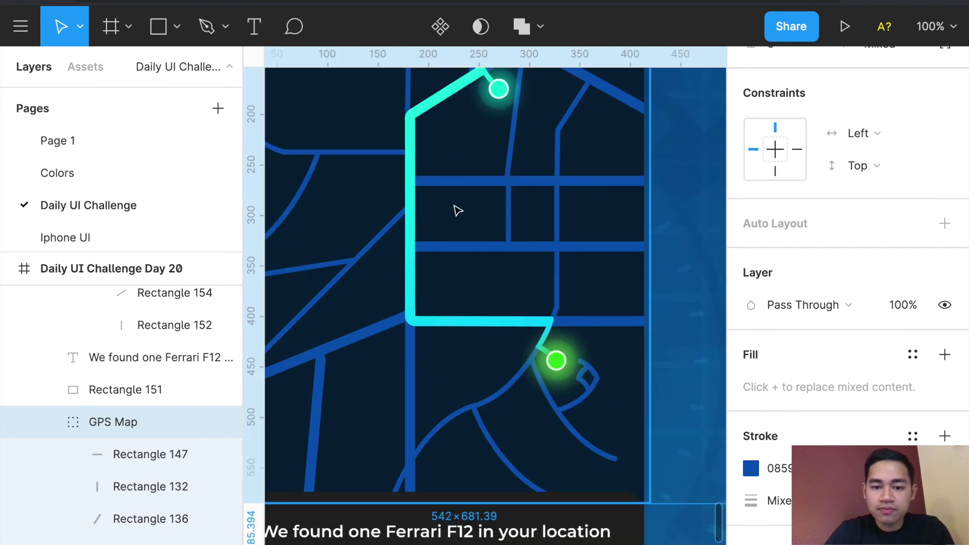
{"action": "key", "text": "shift+equal"}
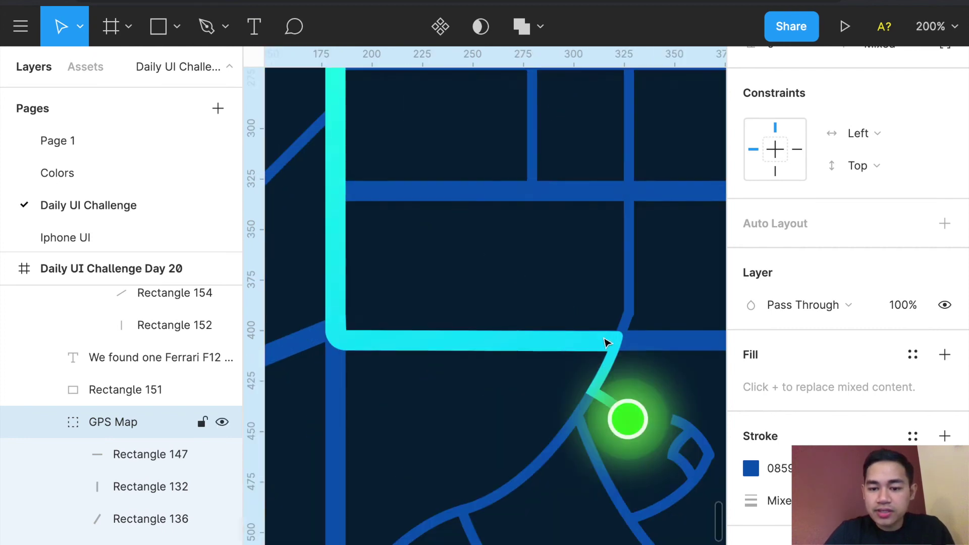
- Inspect the road bar and cyan GPS Path, then fit the Day 20 frame with Shift+2
{"action": "left_click", "coordinate": [663, 344]}
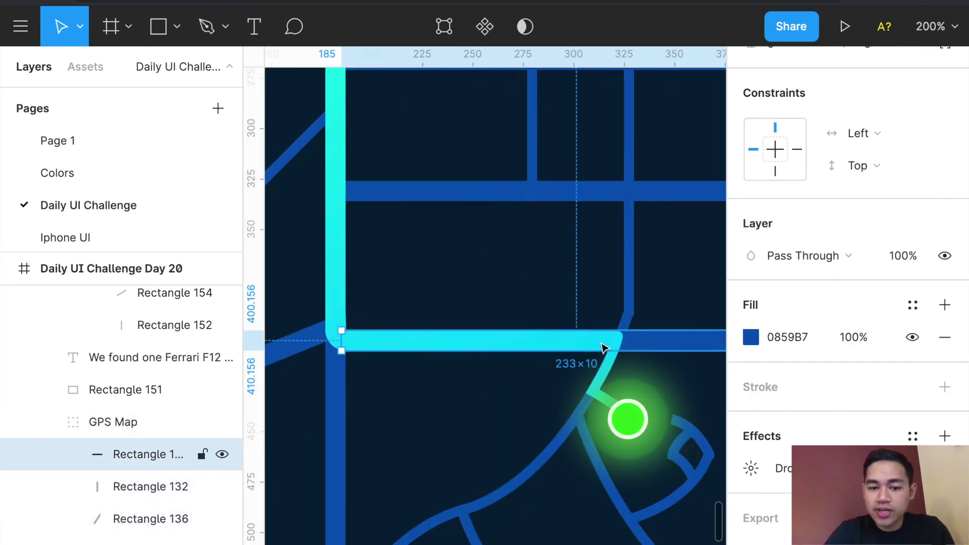
{"action": "left_click", "coordinate": [572, 348]}
{"action": "right_click", "coordinate": [572, 348]}
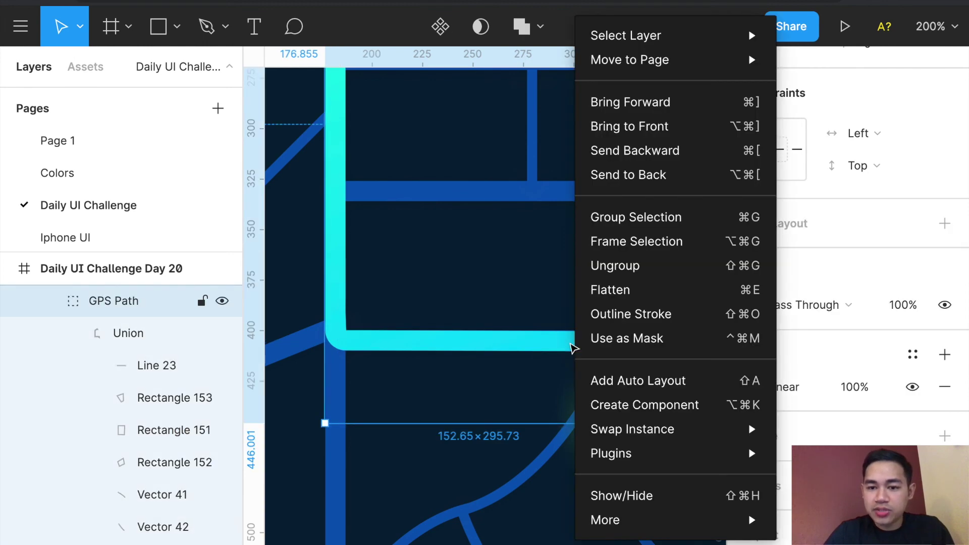
{"action": "left_click", "coordinate": [480, 297]}
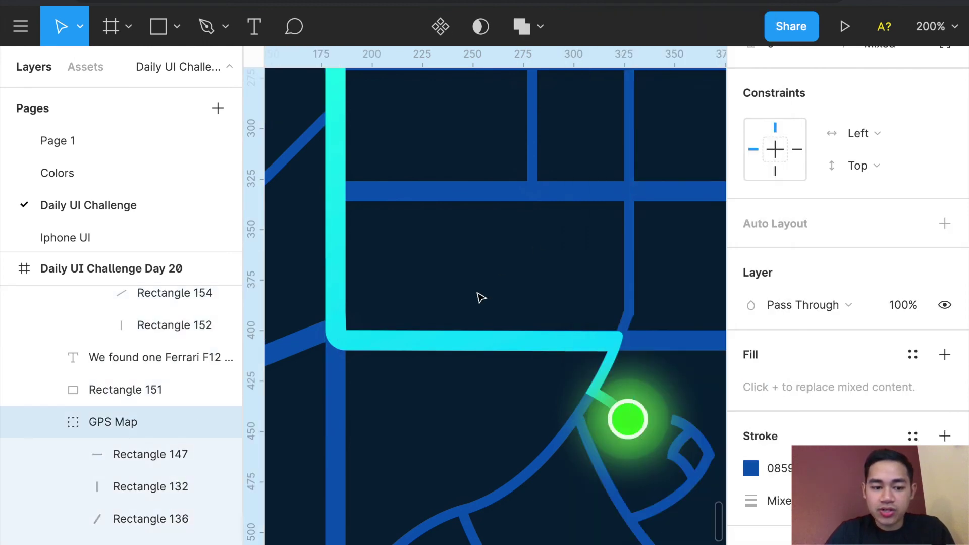
{"action": "scroll", "coordinate": [480, 297], "scroll_direction": "down", "scroll_amount": 5}
{"action": "left_click", "coordinate": [676, 283]}
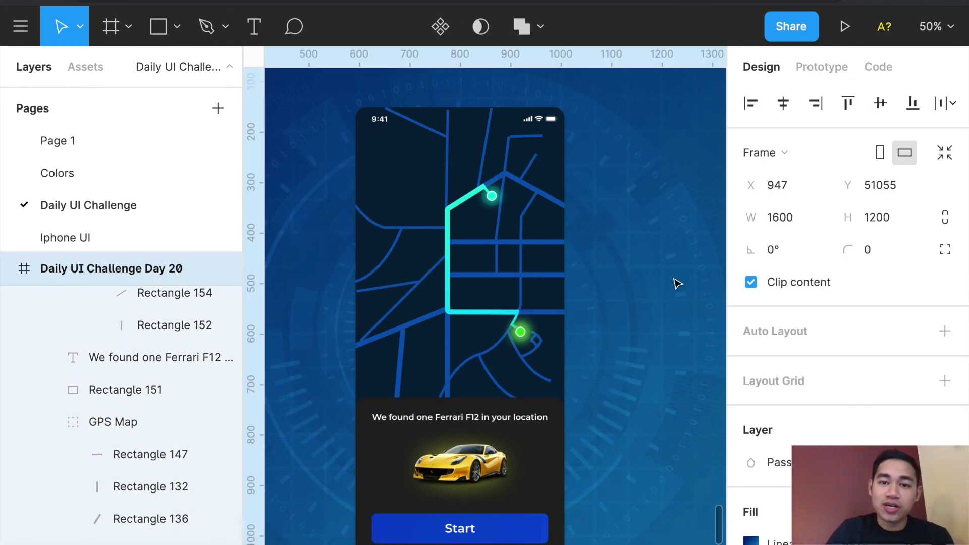
{"action": "key", "text": "shift+2"}
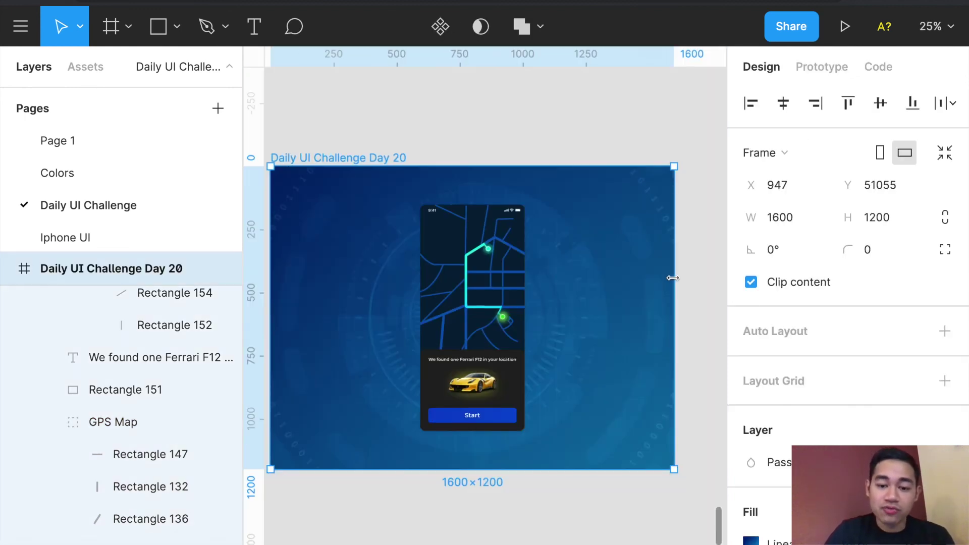